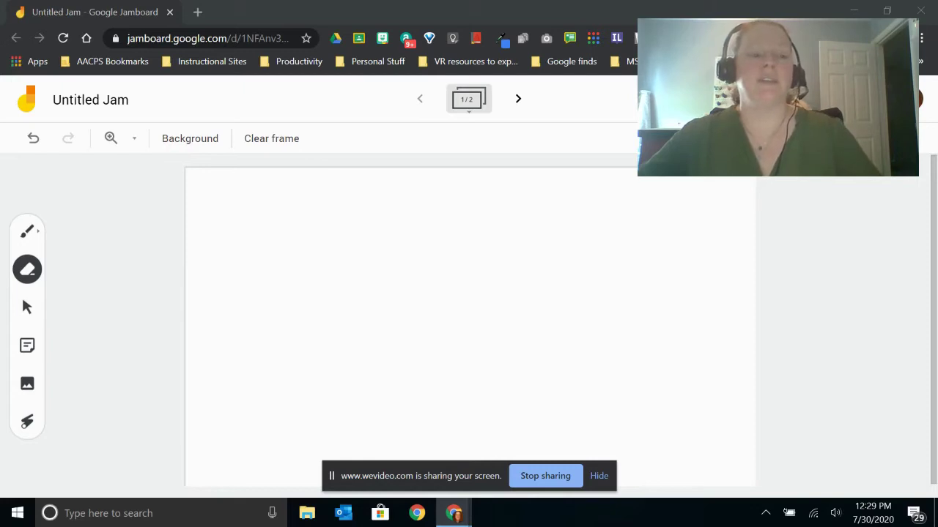
Step: Set the pen to the marker style with the teal colour
{"action": "left_click", "coordinate": [27, 231]}
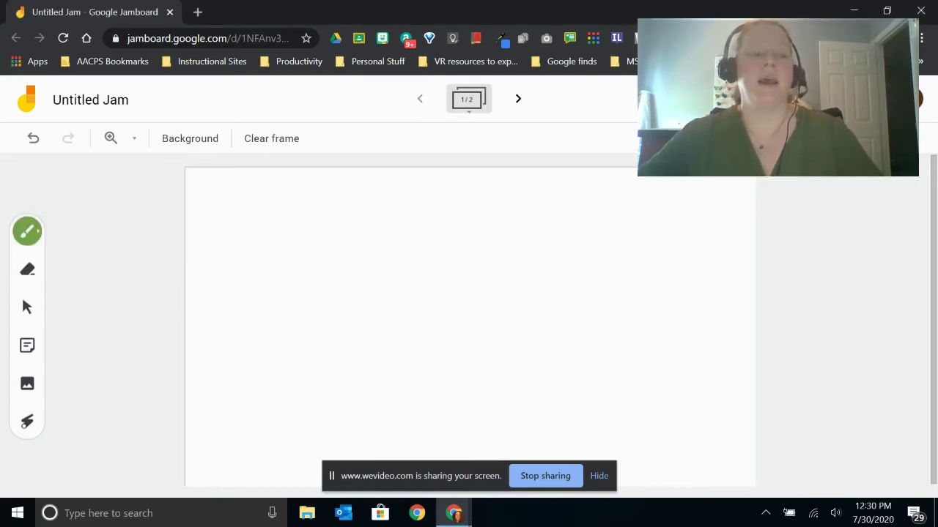
{"action": "left_click", "coordinate": [27, 231]}
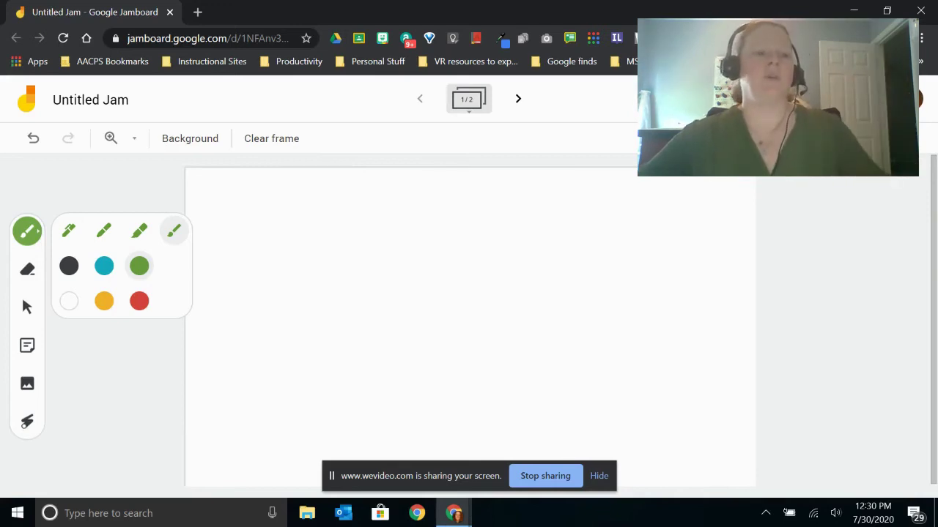
{"action": "left_click", "coordinate": [68, 231]}
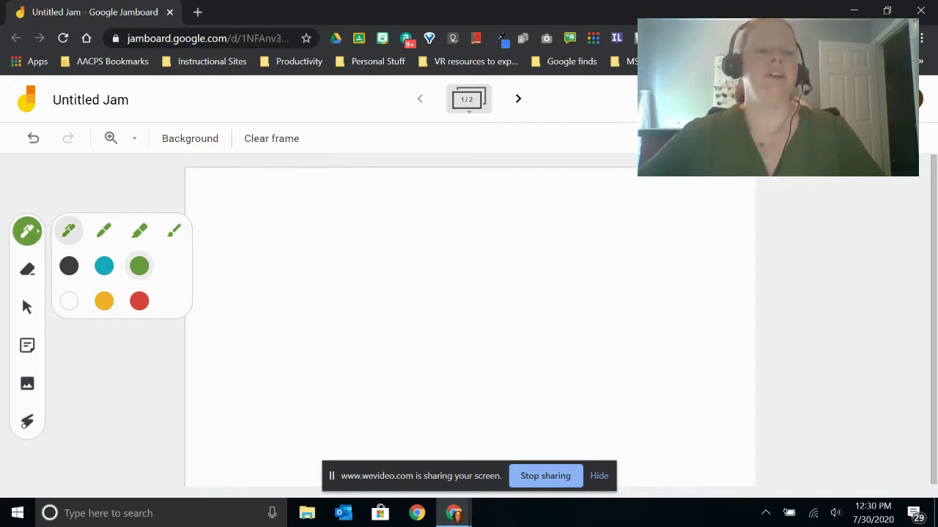
{"action": "left_click", "coordinate": [104, 266]}
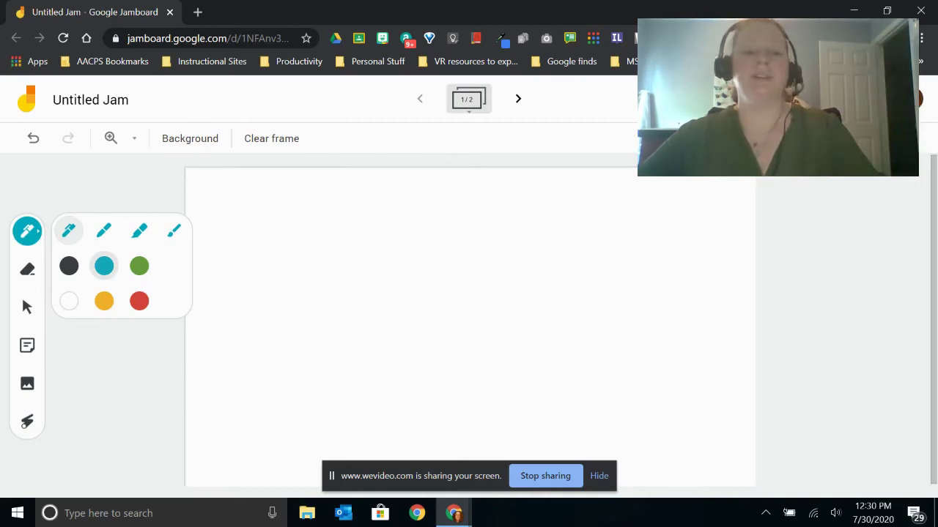
Step: Handwrite the word 'Hello' in teal across the first frame
{"action": "left_click_drag", "start_coordinate": [265, 217], "coordinate": [272, 304]}
{"action": "mouse_move", "coordinate": [308, 227]}
{"action": "left_mouse_down"}
{"action": "mouse_move", "coordinate": [309, 284]}
{"action": "mouse_move", "coordinate": [282, 267]}
{"action": "left_mouse_up"}
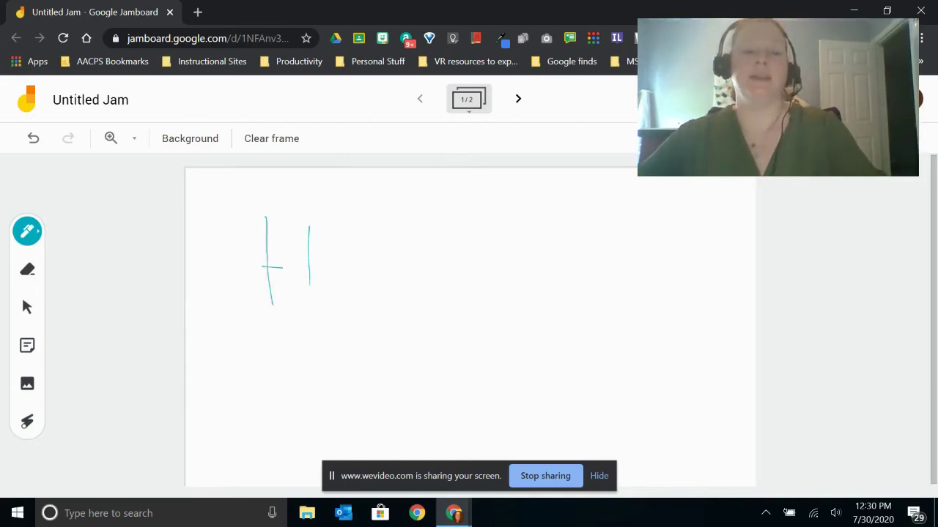
{"action": "mouse_move", "coordinate": [340, 262]}
{"action": "left_mouse_down"}
{"action": "mouse_move", "coordinate": [364, 257]}
{"action": "mouse_move", "coordinate": [375, 282]}
{"action": "left_mouse_up"}
{"action": "left_click_drag", "start_coordinate": [388, 241], "coordinate": [395, 277]}
{"action": "left_click_drag", "start_coordinate": [407, 217], "coordinate": [420, 270]}
{"action": "left_click_drag", "start_coordinate": [452, 236], "coordinate": [443, 273]}
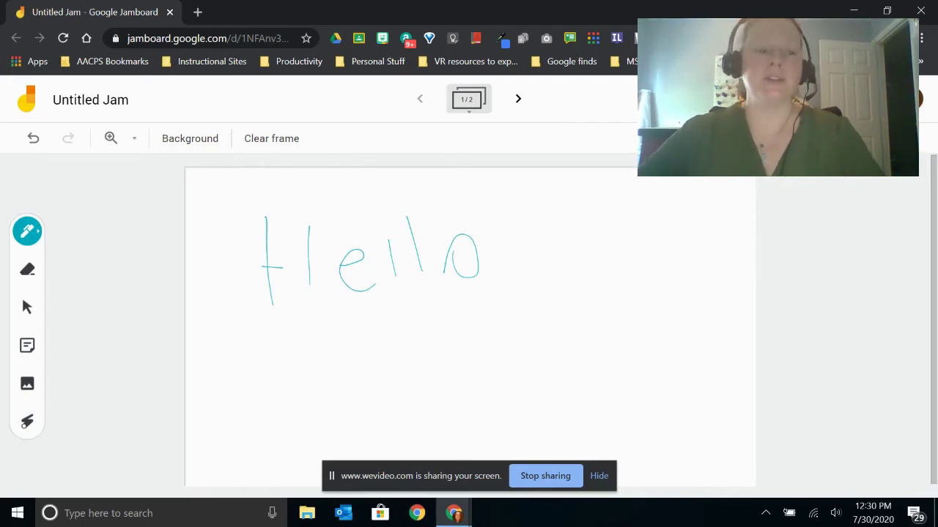
{"action": "key", "text": "e"}
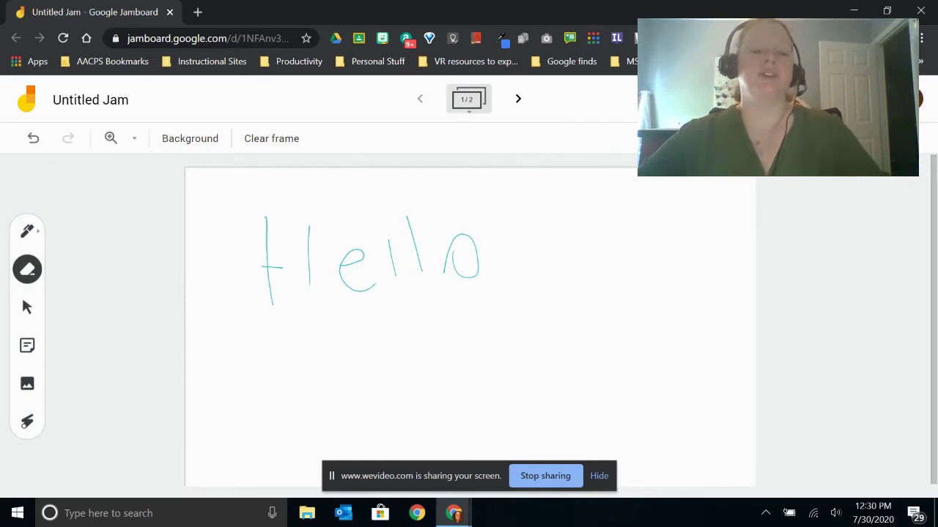
Step: Erase the H's left stroke, crossbar and right stroke, leaving 'ello'
{"action": "left_click_drag", "start_coordinate": [267, 220], "coordinate": [272, 300]}
{"action": "left_click_drag", "start_coordinate": [262, 242], "coordinate": [265, 267]}
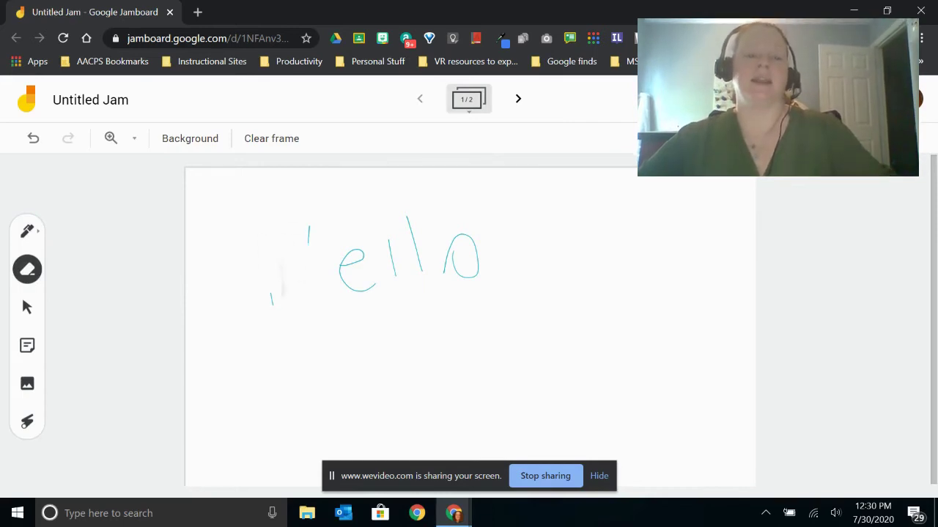
{"action": "mouse_move", "coordinate": [310, 227]}
{"action": "left_mouse_down"}
{"action": "mouse_move", "coordinate": [309, 284]}
{"action": "mouse_move", "coordinate": [268, 301]}
{"action": "left_mouse_up"}
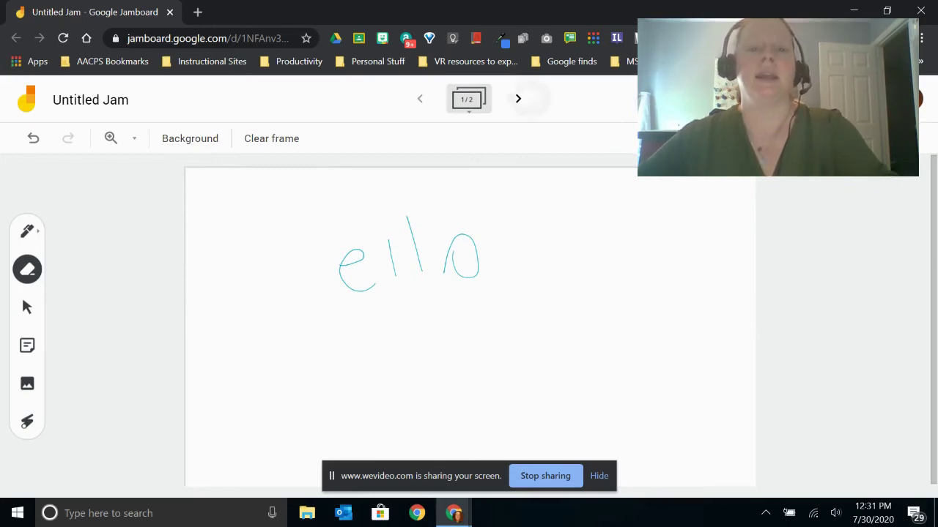
Step: On the second frame, draw a black wavy line across the canvas with the pen
{"action": "left_click", "coordinate": [518, 98]}
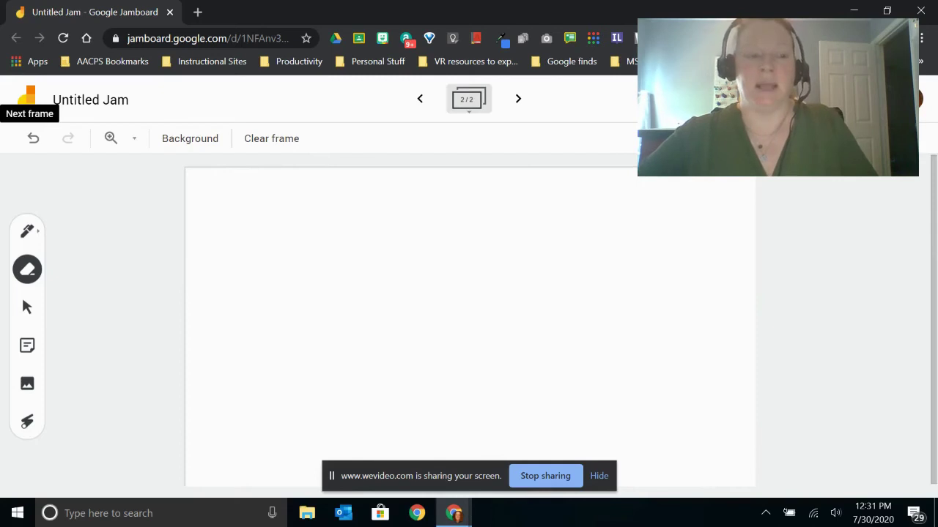
{"action": "left_click", "coordinate": [27, 230]}
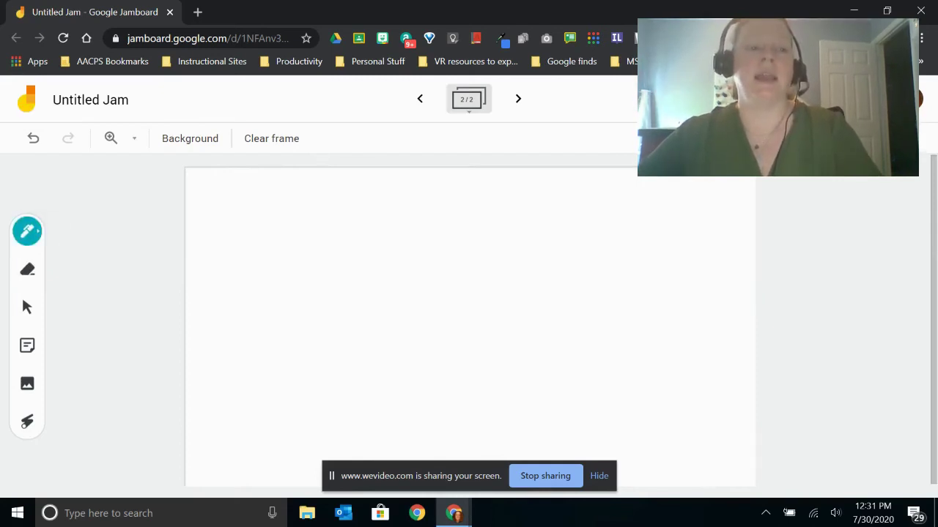
{"action": "left_click", "coordinate": [27, 231]}
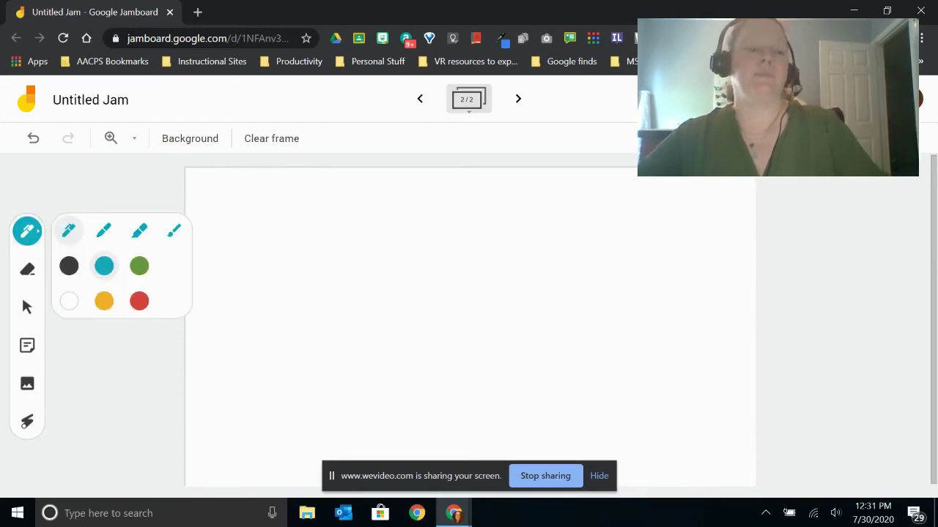
{"action": "left_click", "coordinate": [69, 266]}
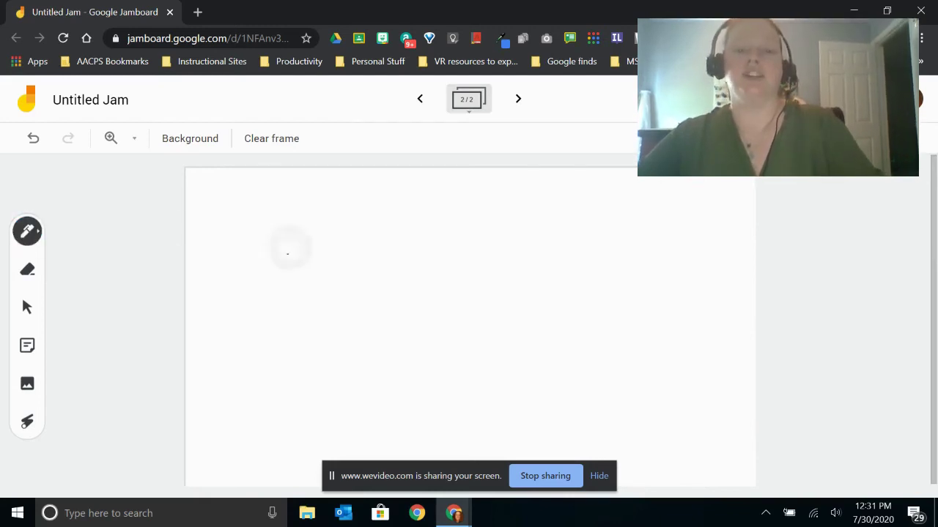
{"action": "left_click_drag", "start_coordinate": [286, 251], "coordinate": [655, 262]}
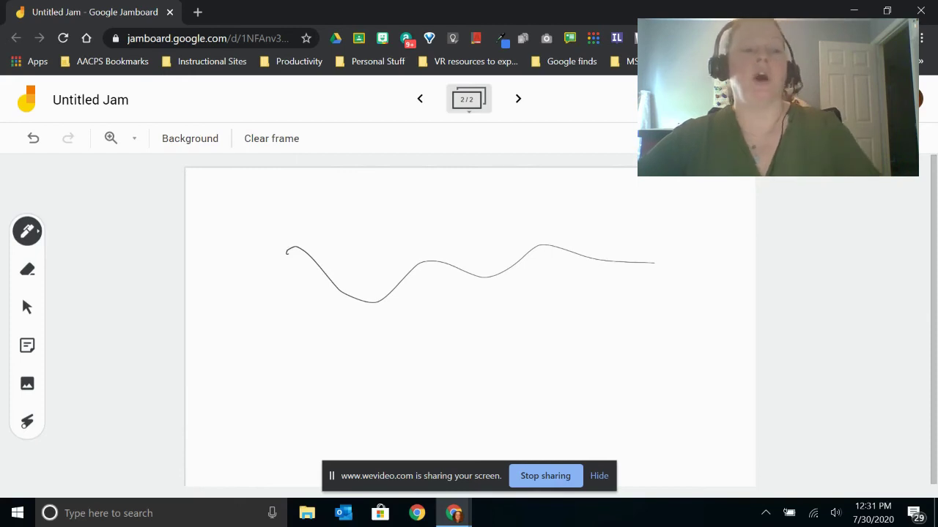
{"action": "left_click", "coordinate": [26, 306]}
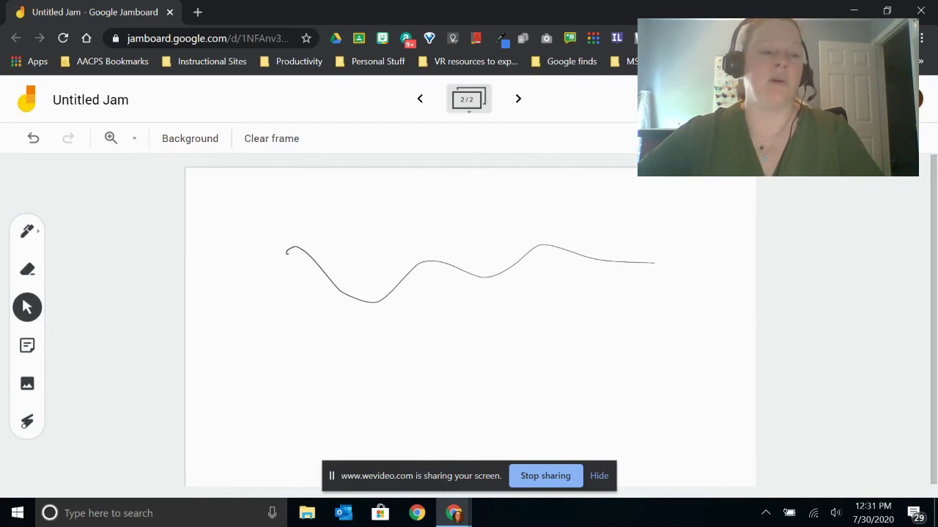
{"action": "left_click", "coordinate": [27, 383]}
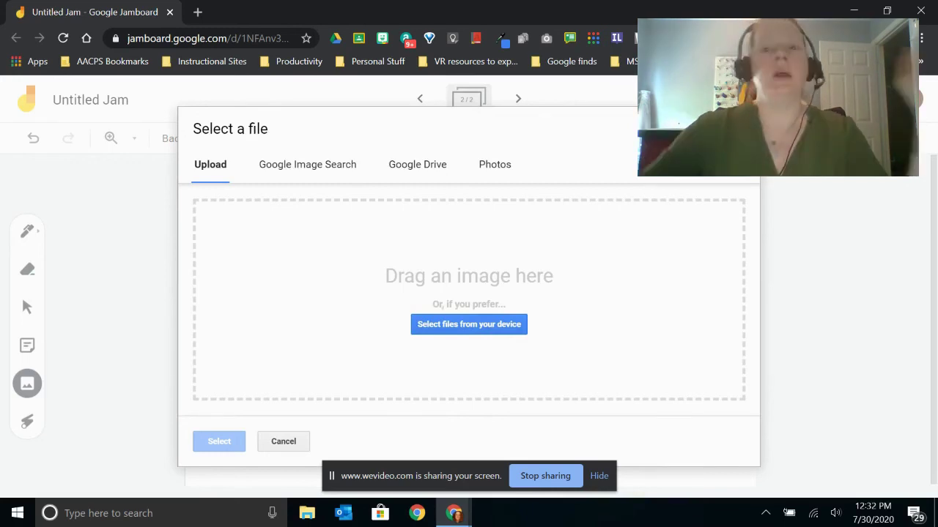
{"action": "key", "text": "Escape"}
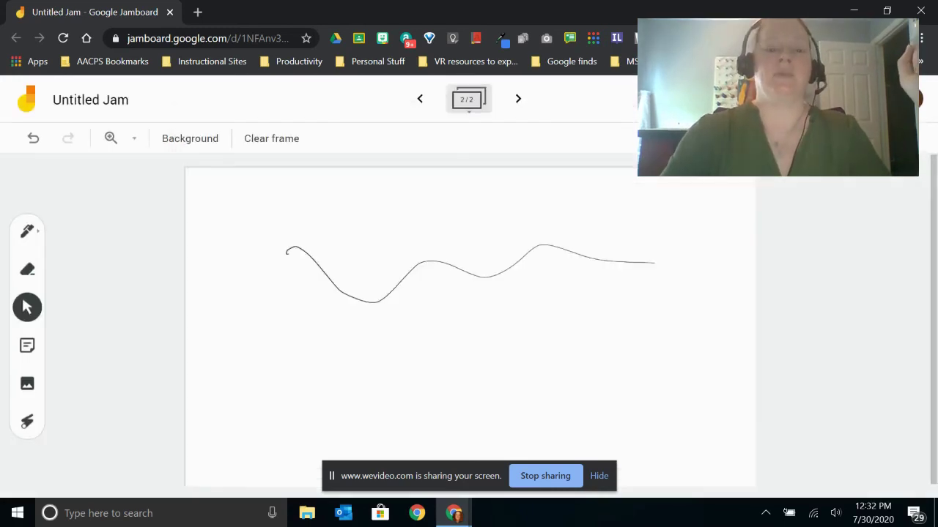